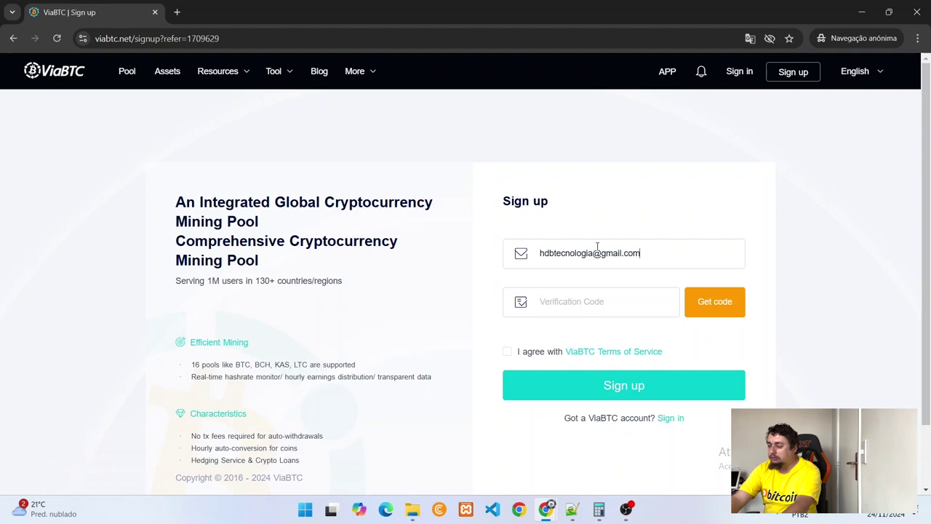
Step: Request the sign-up e-mail verification code and solve the picture-order captcha
{"action": "left_click", "coordinate": [725, 317]}
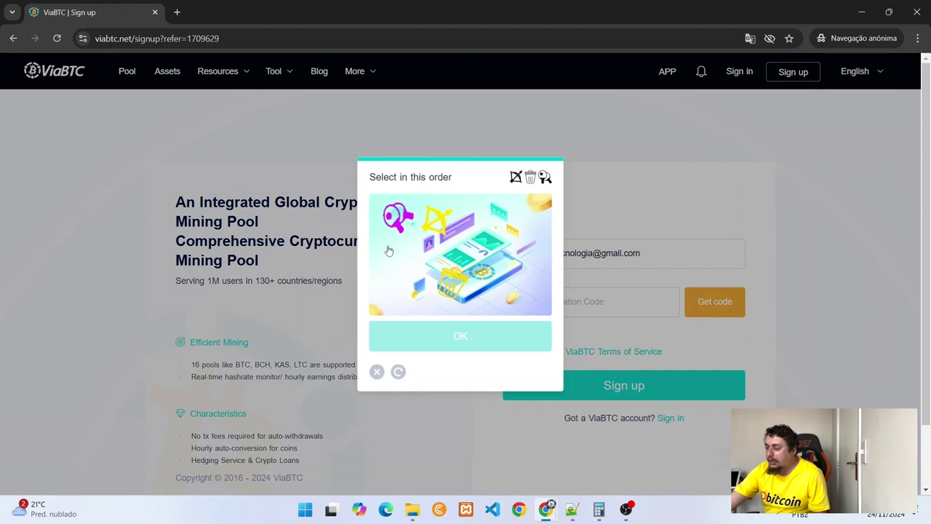
{"action": "left_click", "coordinate": [439, 224]}
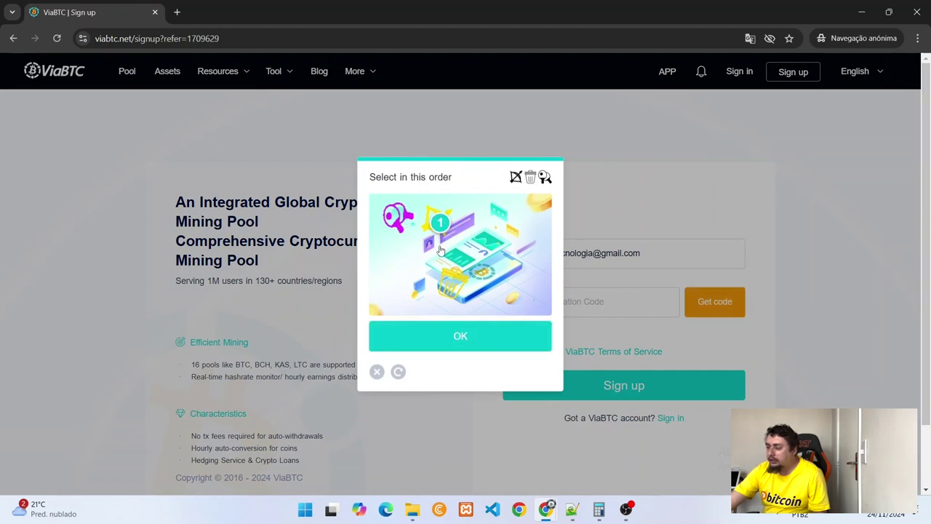
{"action": "left_click", "coordinate": [447, 284]}
{"action": "left_click", "coordinate": [398, 225]}
{"action": "left_click", "coordinate": [439, 332]}
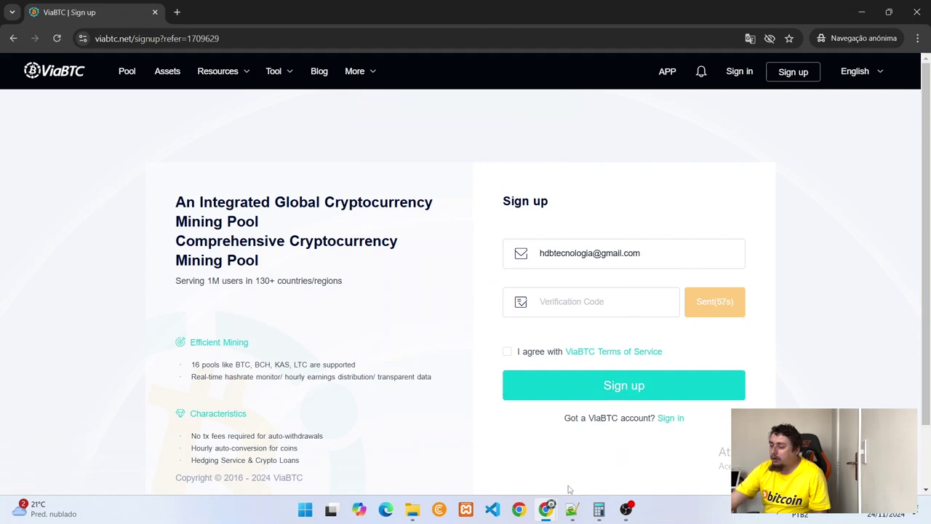
Step: Copy the code from Gmail's [ViaBTC] Email Verification message into the ViaBTC sign-up form
{"action": "mouse_move", "coordinate": [551, 516]}
{"action": "left_click", "coordinate": [509, 443]}
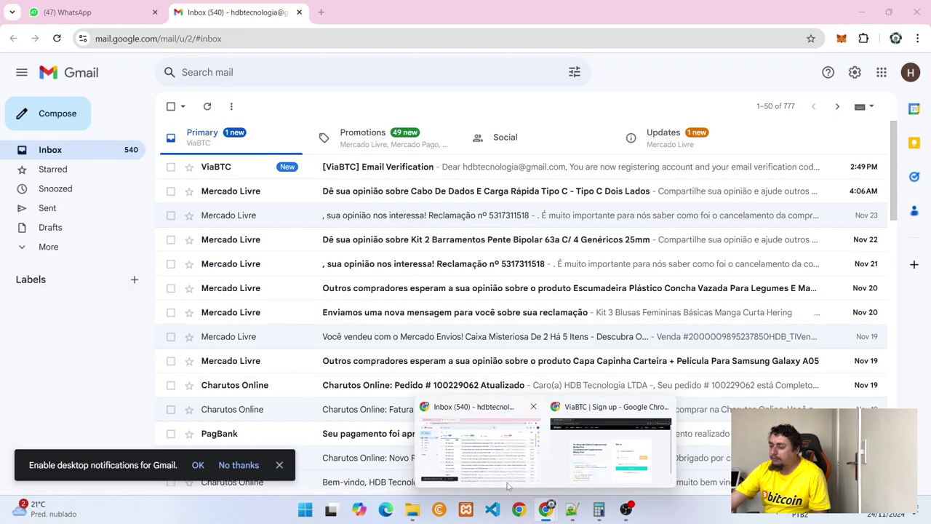
{"action": "left_click", "coordinate": [410, 171]}
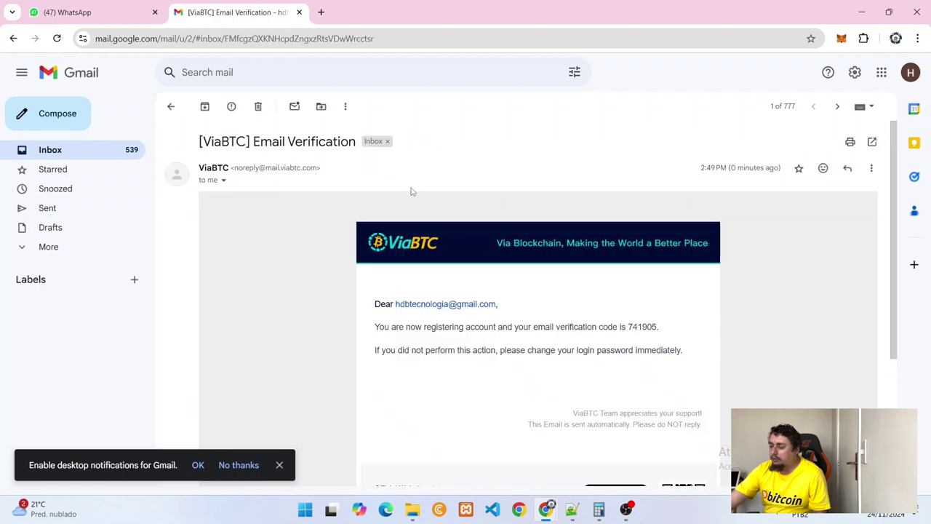
{"action": "double_click", "coordinate": [641, 327]}
{"action": "key", "text": "ctrl+c"}
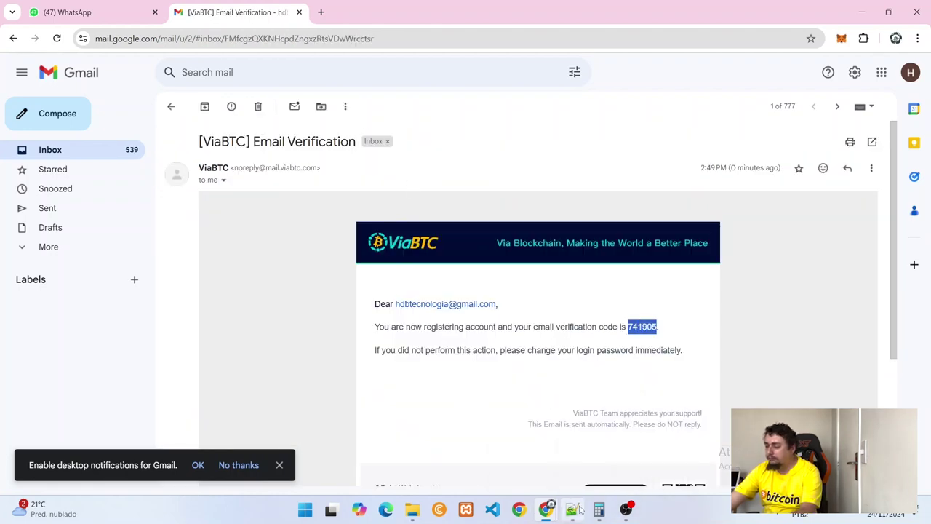
{"action": "mouse_move", "coordinate": [546, 508]}
{"action": "left_click", "coordinate": [588, 464]}
{"action": "key", "text": "ctrl+v"}
Step: Accept the Terms of Service, sign up, and enter an account name and password
{"action": "left_click", "coordinate": [514, 355]}
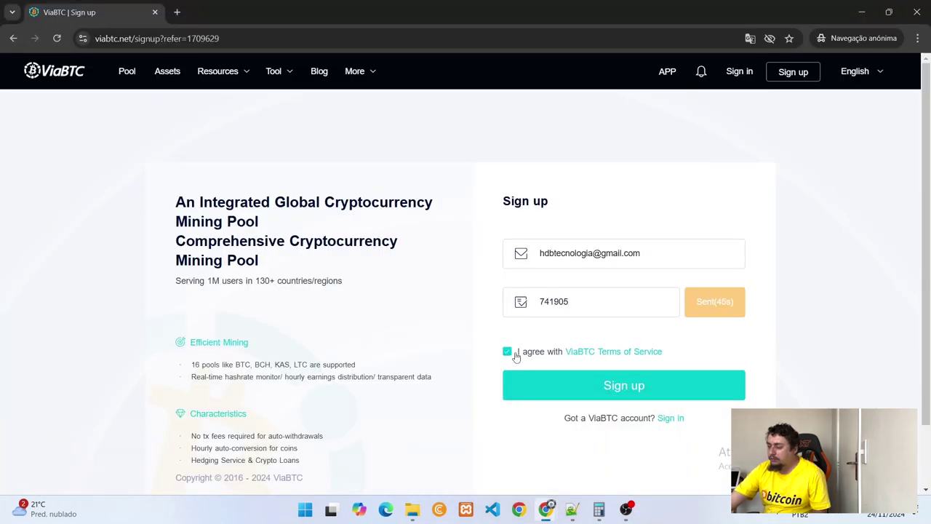
{"action": "left_click", "coordinate": [594, 385]}
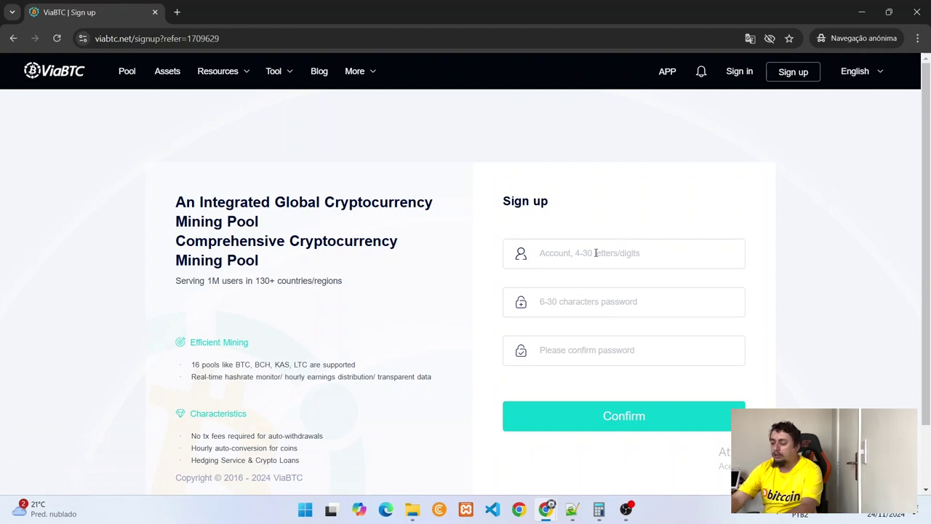
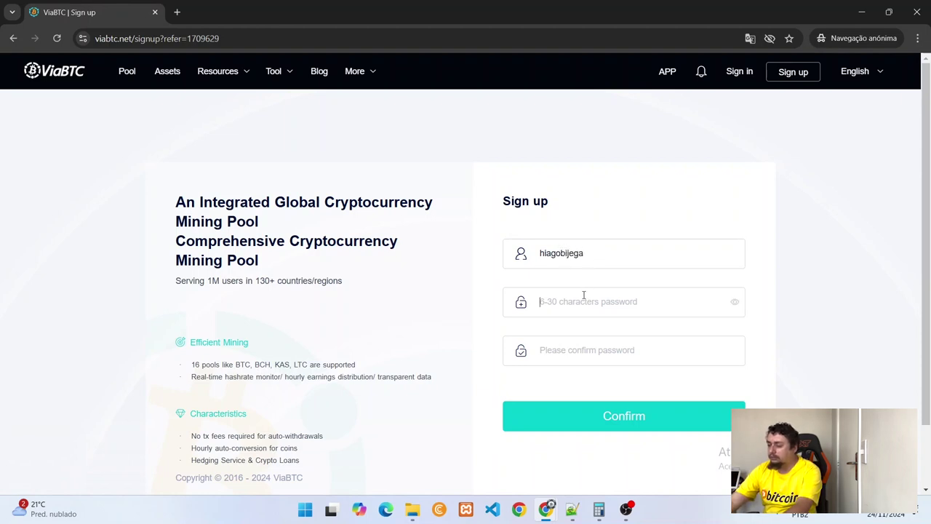
{"action": "key", "text": "Tab"}
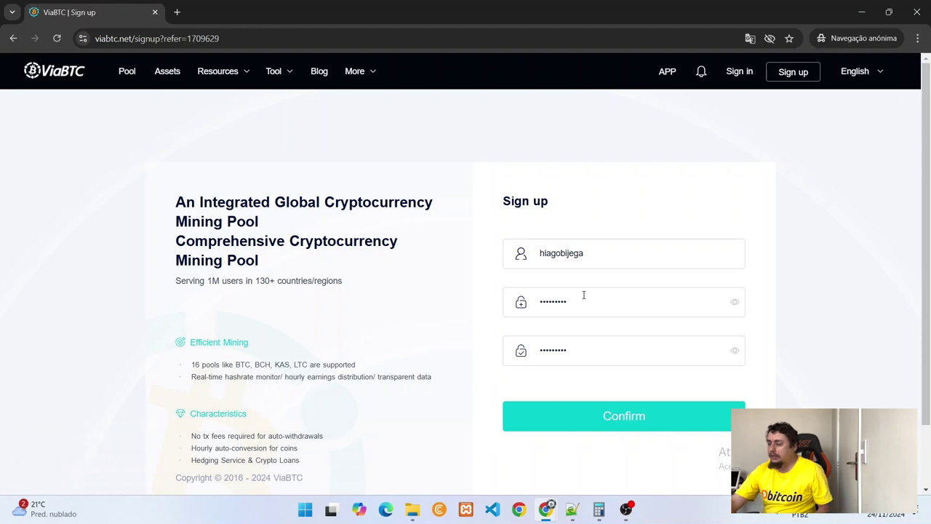
{"action": "left_click", "coordinate": [595, 422]}
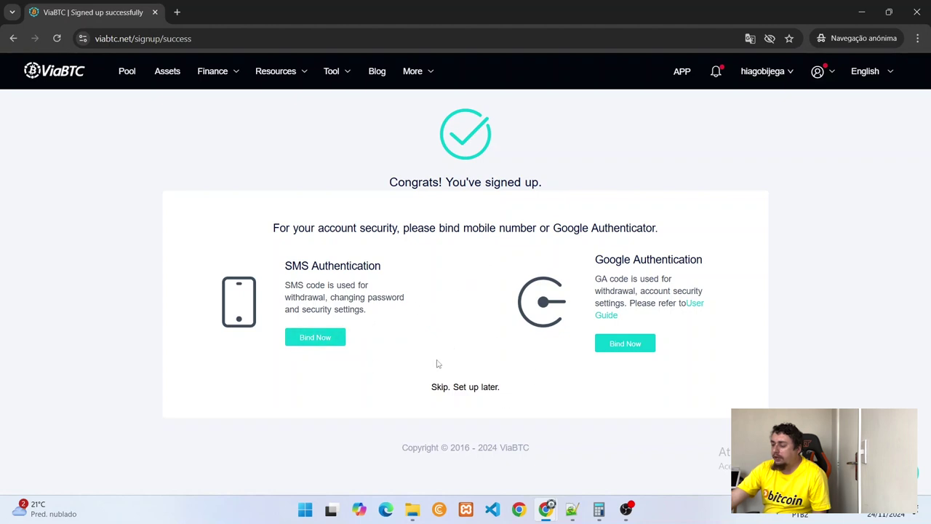
Step: Skip the security binding and look over the BTC pool's Miner Configuration Example
{"action": "left_click", "coordinate": [440, 387]}
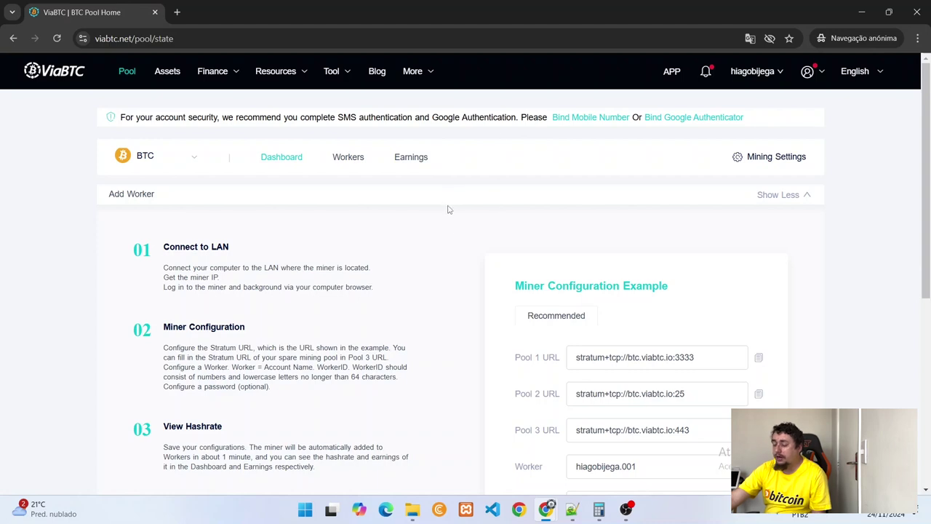
{"action": "scroll", "coordinate": [449, 254], "scroll_direction": "down", "scroll_amount": 3}
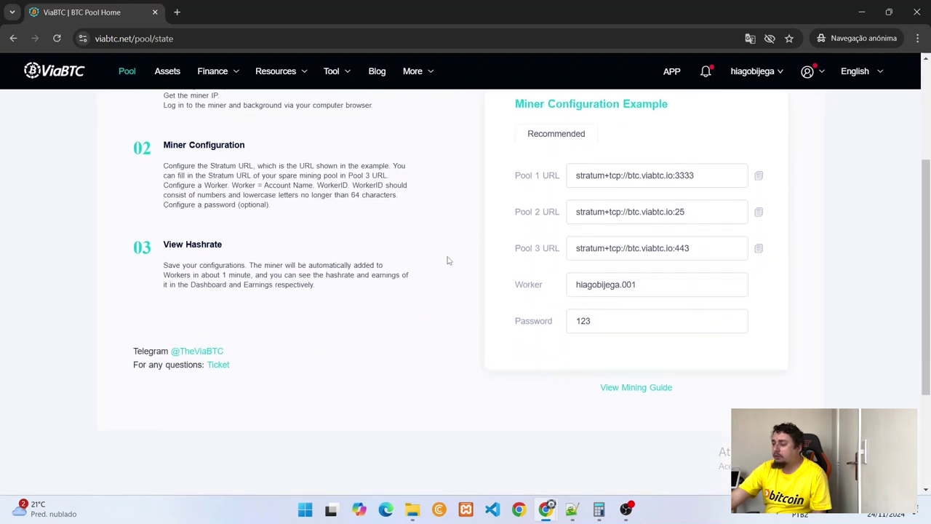
{"action": "scroll", "coordinate": [448, 259], "scroll_direction": "up", "scroll_amount": 2}
{"action": "scroll", "coordinate": [448, 261], "scroll_direction": "down", "scroll_amount": 2}
{"action": "scroll", "coordinate": [448, 260], "scroll_direction": "up", "scroll_amount": 3}
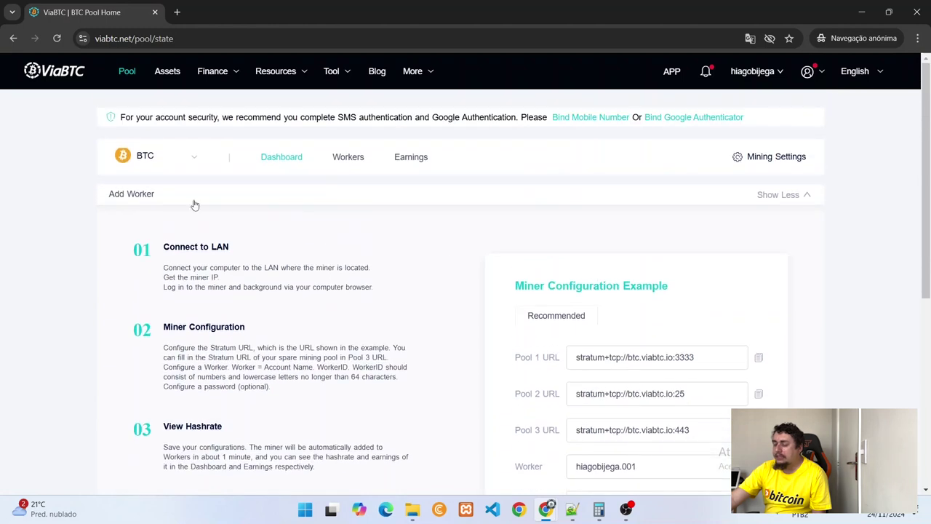
Step: Open the list of minable coins and scroll through it
{"action": "left_click", "coordinate": [164, 161]}
{"action": "scroll", "coordinate": [532, 239], "scroll_direction": "down", "scroll_amount": 1}
{"action": "scroll", "coordinate": [616, 293], "scroll_direction": "down", "scroll_amount": 2}
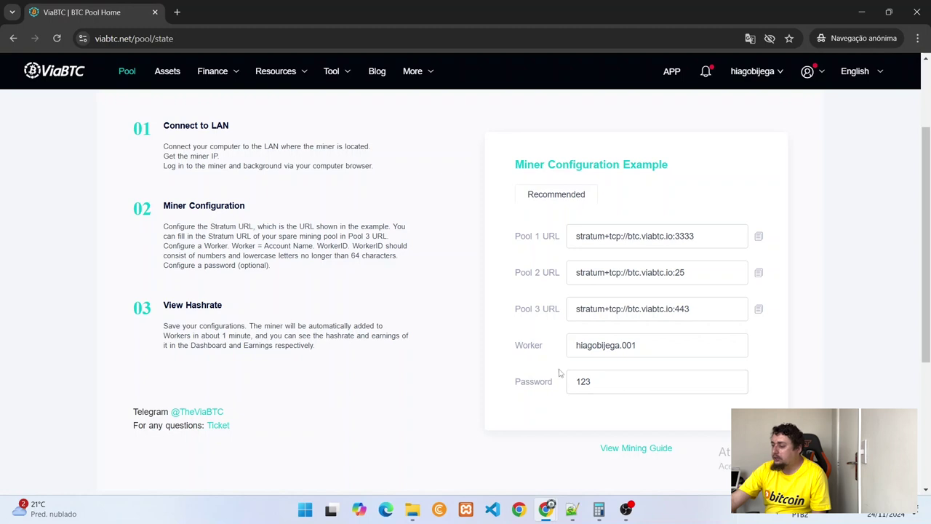
{"action": "scroll", "coordinate": [560, 372], "scroll_direction": "down", "scroll_amount": 1}
{"action": "scroll", "coordinate": [561, 372], "scroll_direction": "up", "scroll_amount": 3}
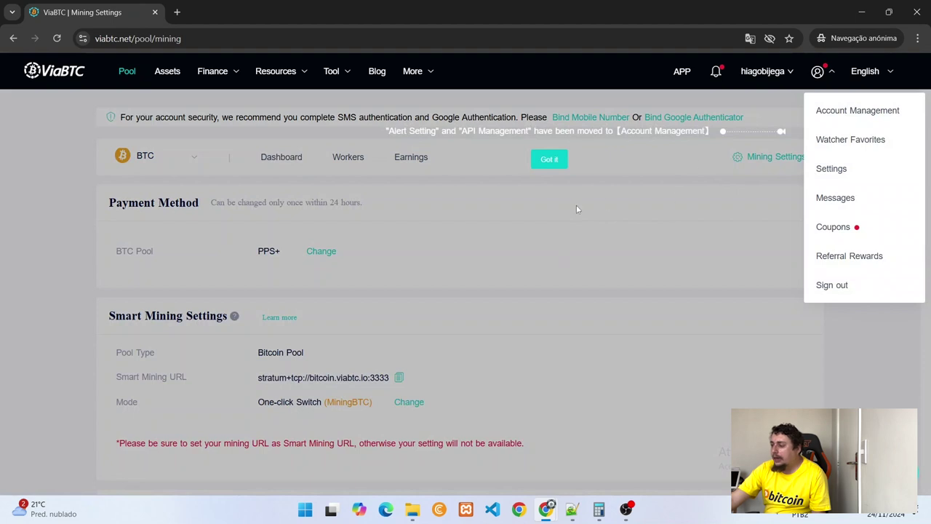
Step: Dismiss the tip, switch BTC Pool payment from PPS+ to SOLO, and view the Workers list
{"action": "left_click", "coordinate": [534, 158]}
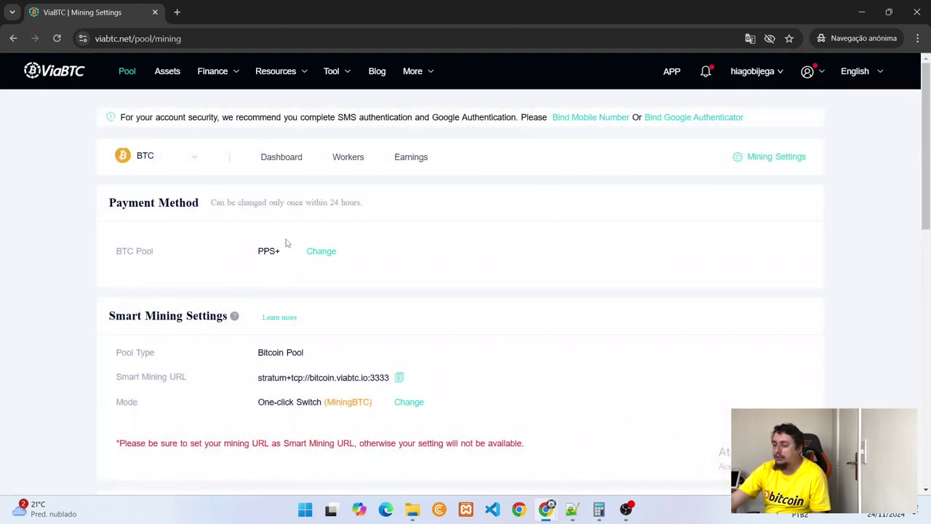
{"action": "left_click", "coordinate": [320, 252]}
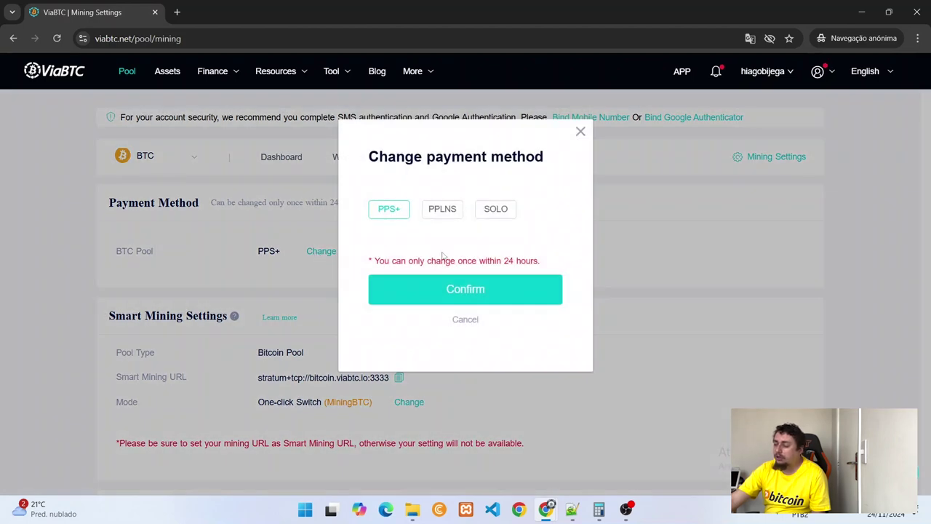
{"action": "left_click", "coordinate": [489, 213]}
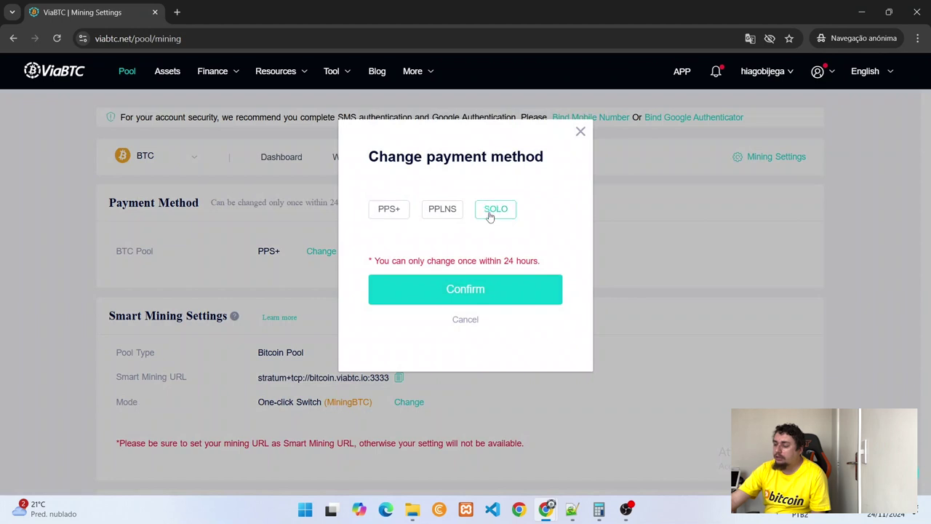
{"action": "left_click", "coordinate": [464, 297]}
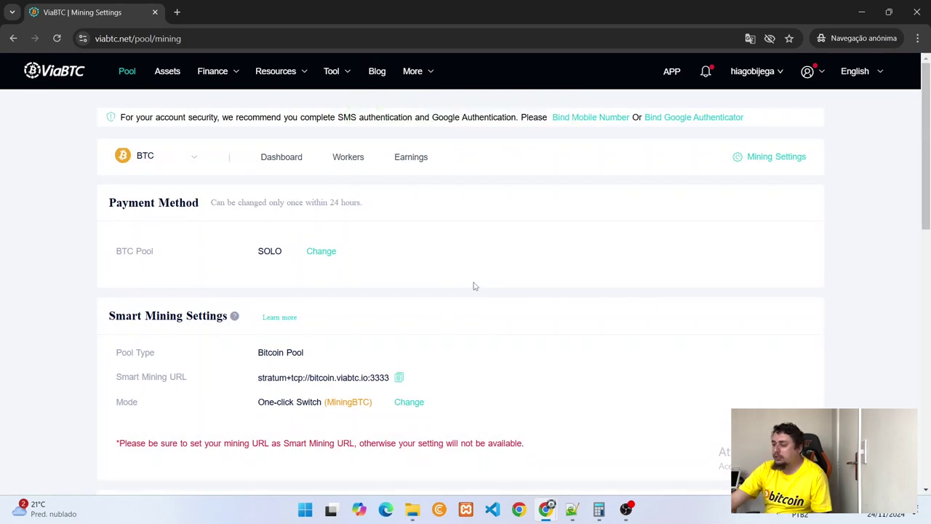
{"action": "left_click", "coordinate": [350, 160]}
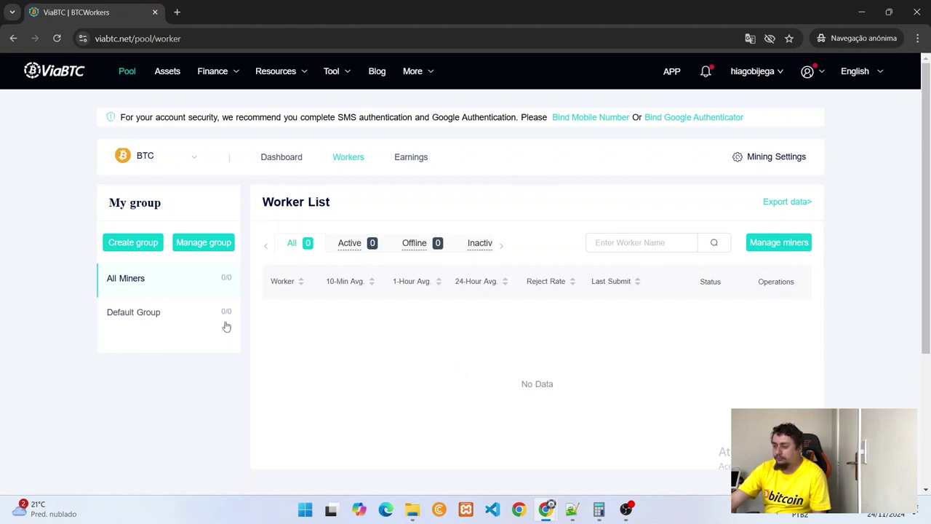
Step: Return to the BTC Pool Home dashboard with the Add Worker steps and stratum URLs
{"action": "left_click", "coordinate": [132, 75]}
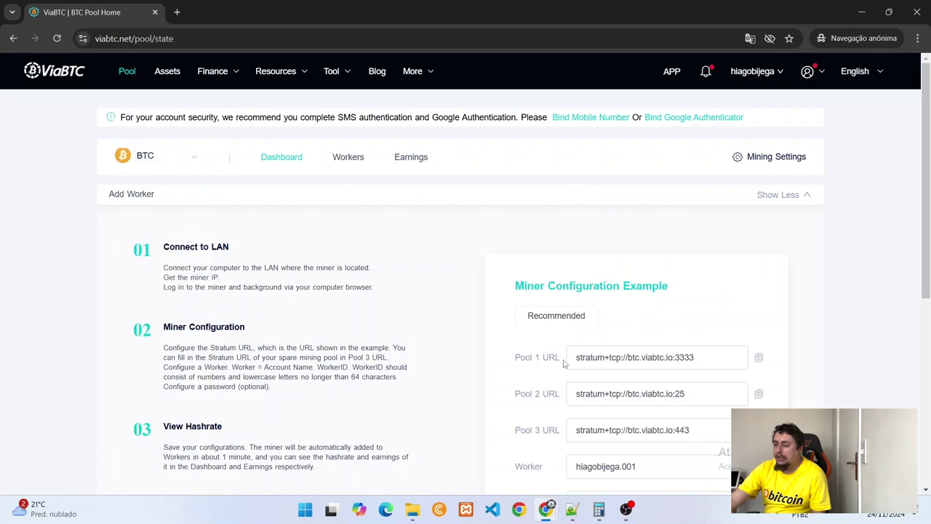
{"action": "mouse_move", "coordinate": [181, 160]}
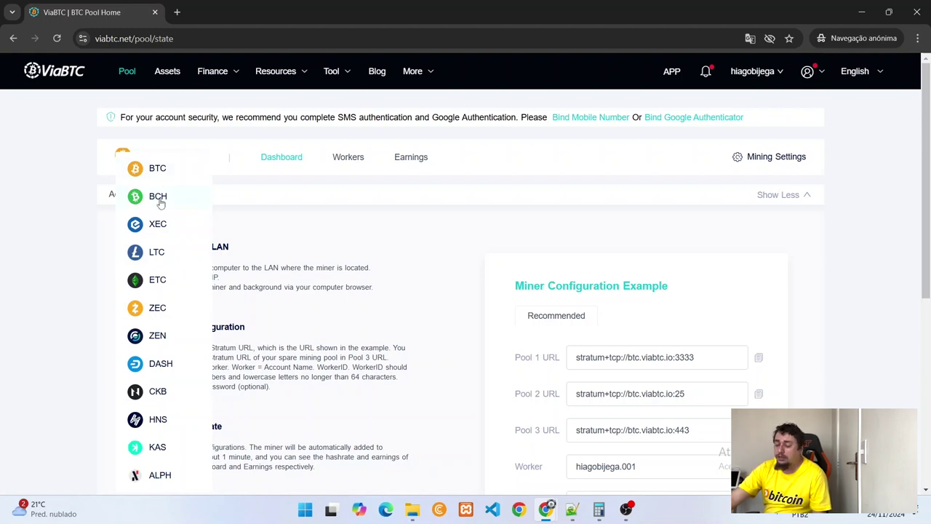
{"action": "left_click", "coordinate": [160, 203]}
{"action": "left_click", "coordinate": [159, 162]}
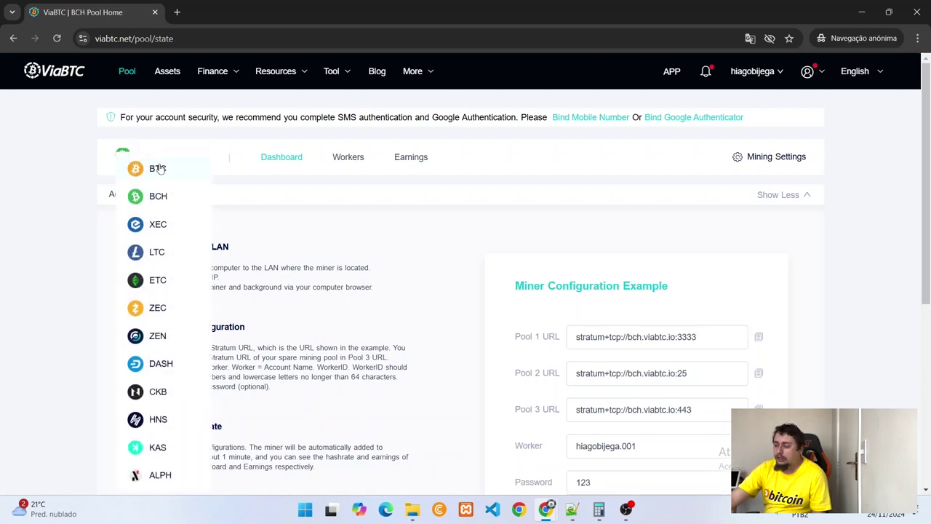
{"action": "left_click", "coordinate": [157, 160]}
{"action": "left_click", "coordinate": [157, 156]}
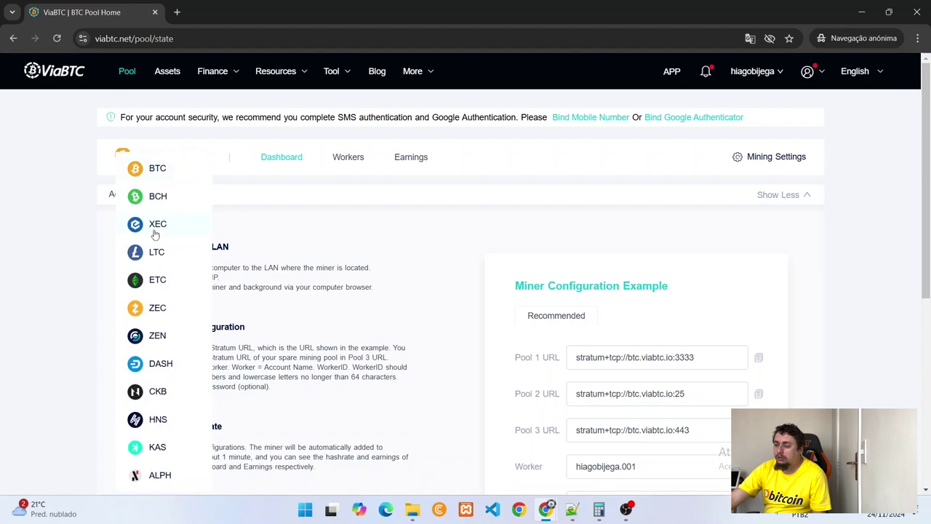
{"action": "left_click", "coordinate": [154, 230]}
{"action": "triple_click", "coordinate": [156, 159]}
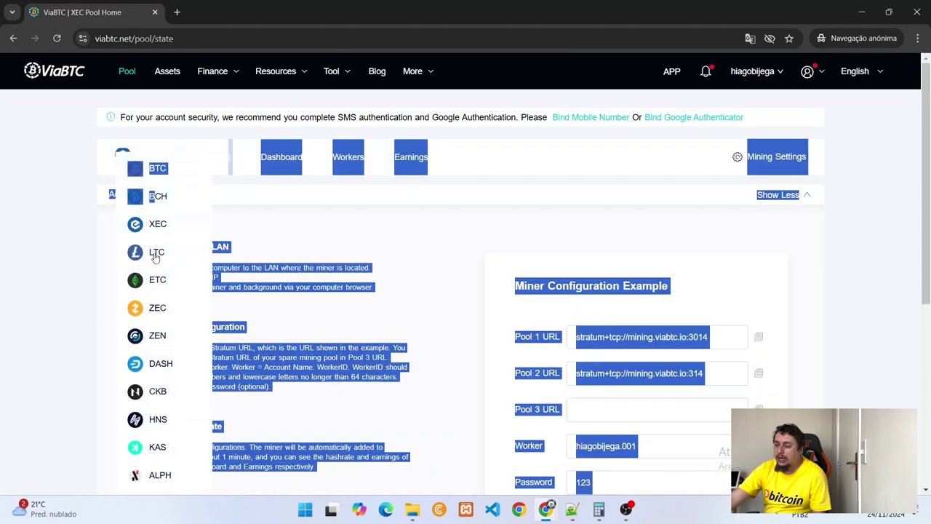
{"action": "left_click", "coordinate": [73, 336]}
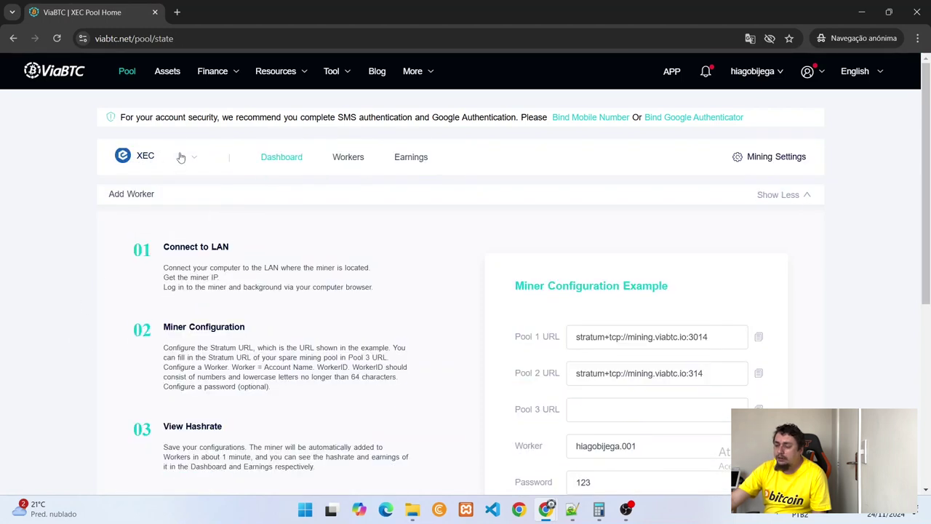
{"action": "mouse_move", "coordinate": [180, 157]}
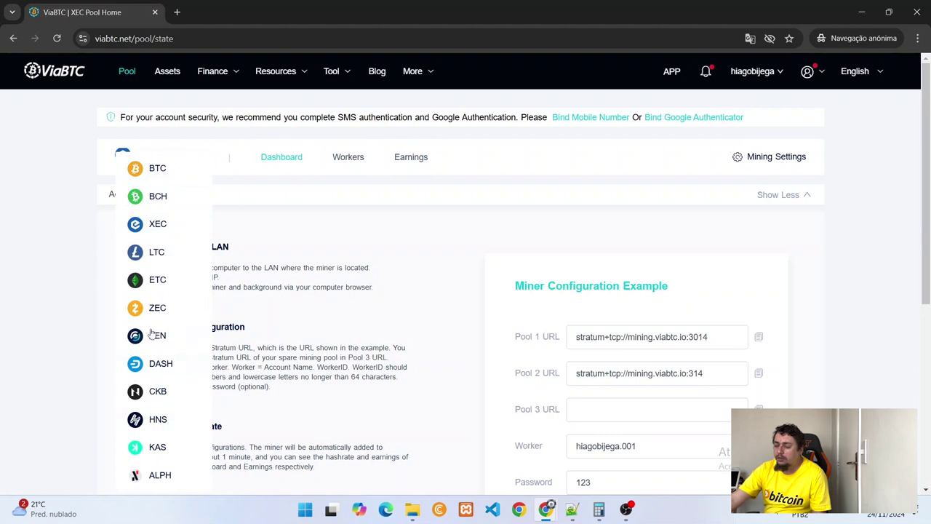
{"action": "scroll", "coordinate": [152, 349], "scroll_direction": "up", "scroll_amount": 3}
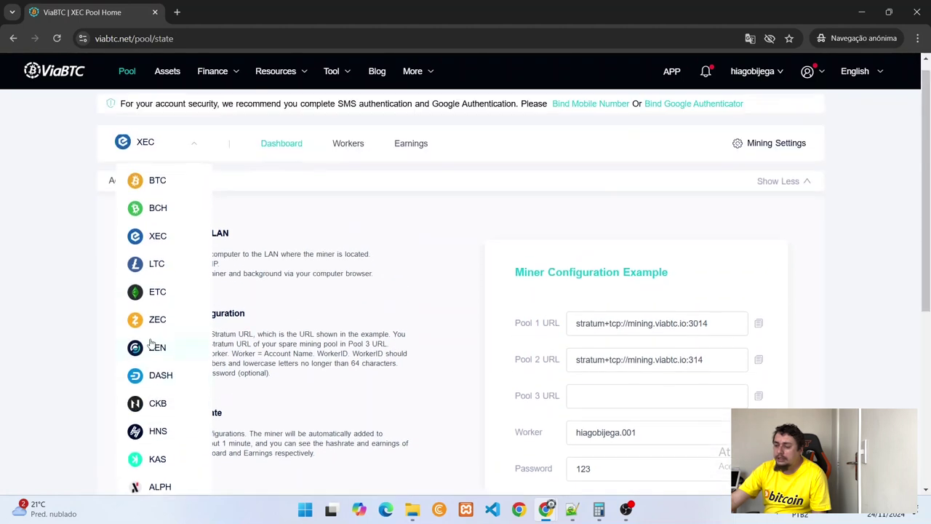
{"action": "left_click", "coordinate": [153, 282]}
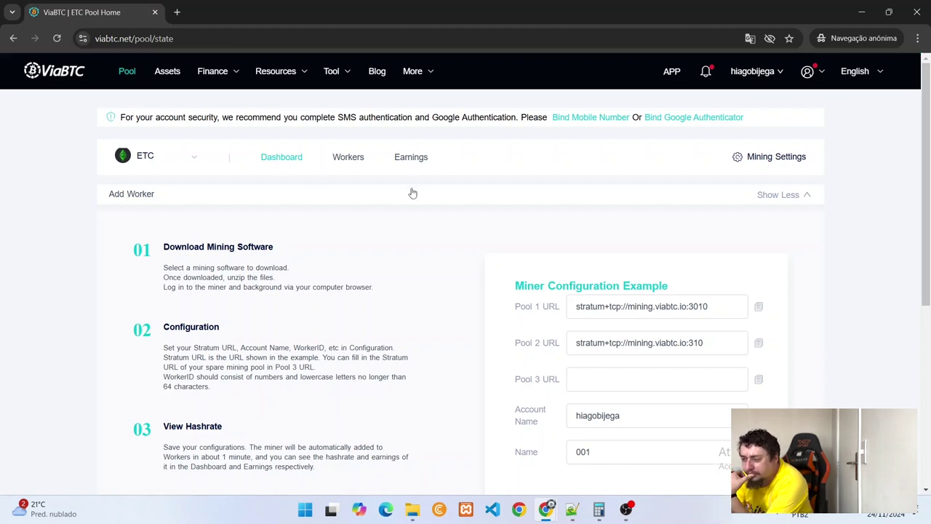
{"action": "scroll", "coordinate": [390, 223], "scroll_direction": "down", "scroll_amount": 2}
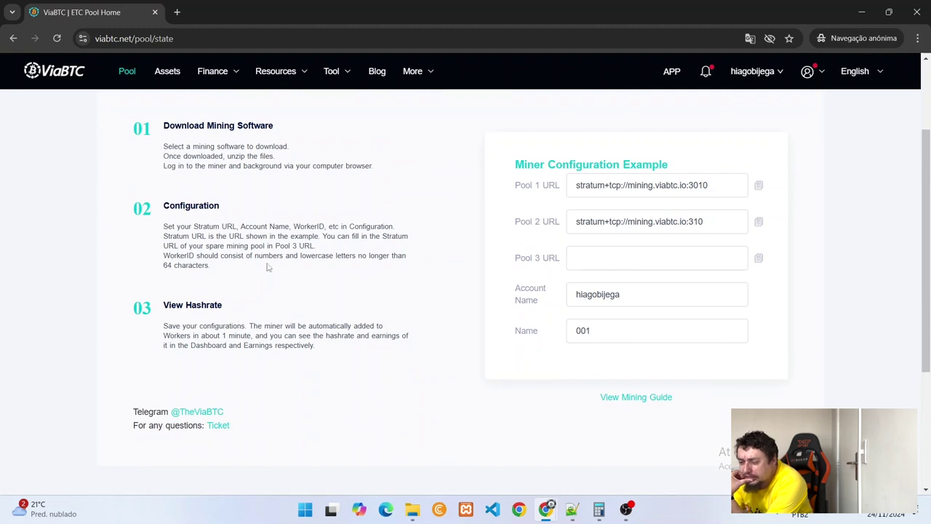
{"action": "scroll", "coordinate": [267, 267], "scroll_direction": "up", "scroll_amount": 2}
{"action": "left_click", "coordinate": [187, 167]}
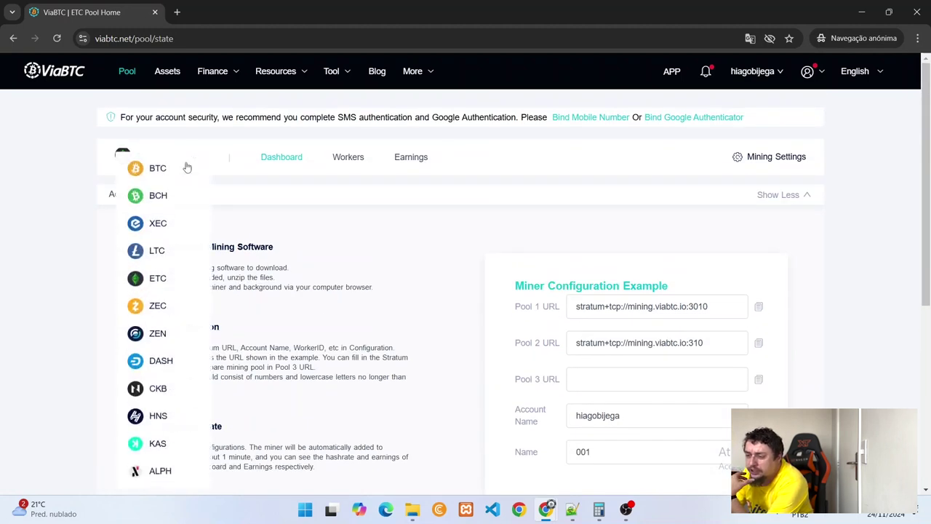
{"action": "left_click", "coordinate": [184, 165]}
{"action": "left_click", "coordinate": [187, 168]}
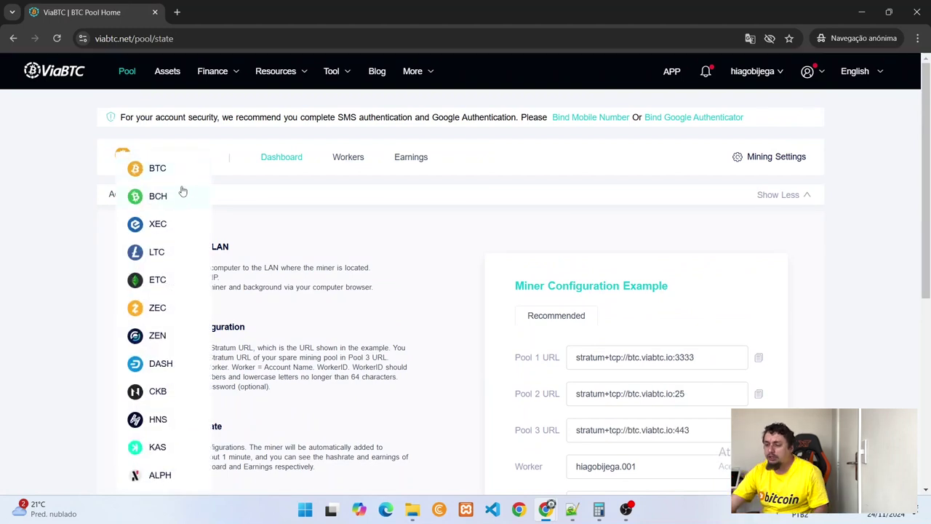
{"action": "left_click", "coordinate": [160, 179]}
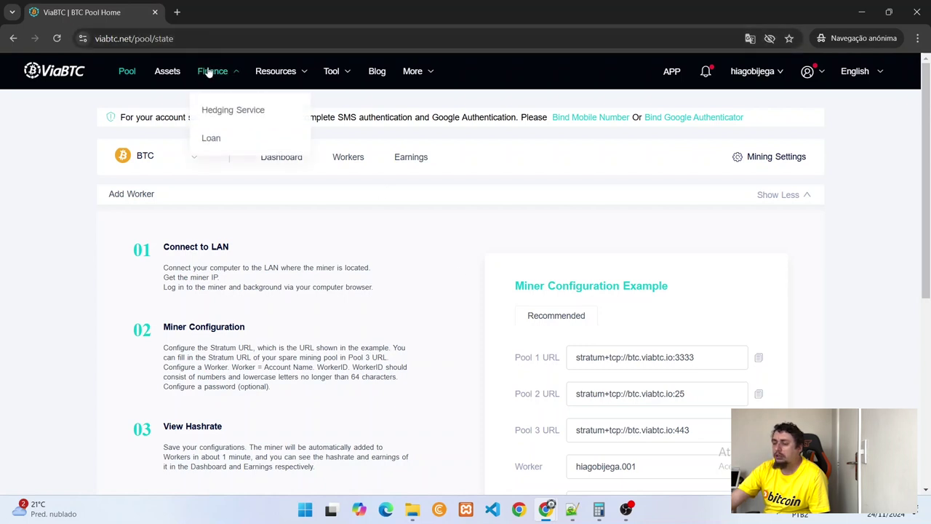
{"action": "mouse_move", "coordinate": [265, 71]}
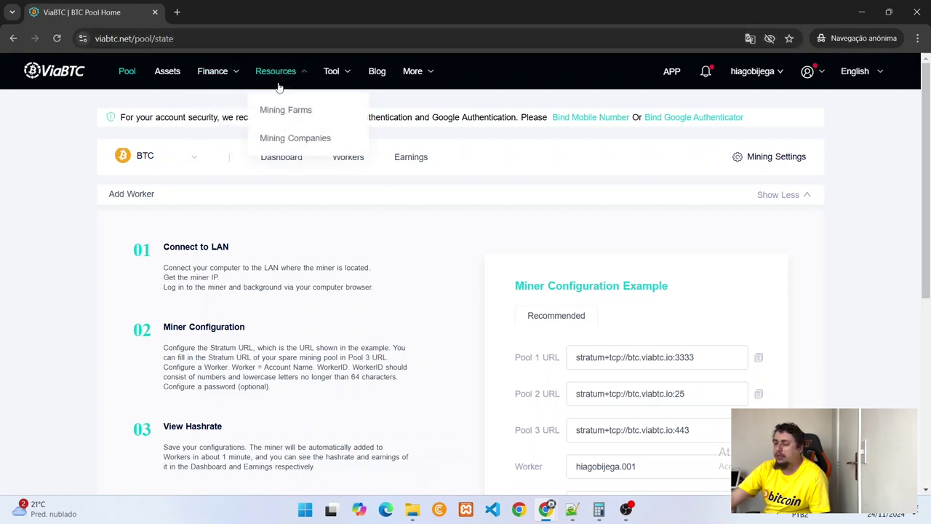
{"action": "mouse_move", "coordinate": [345, 69]}
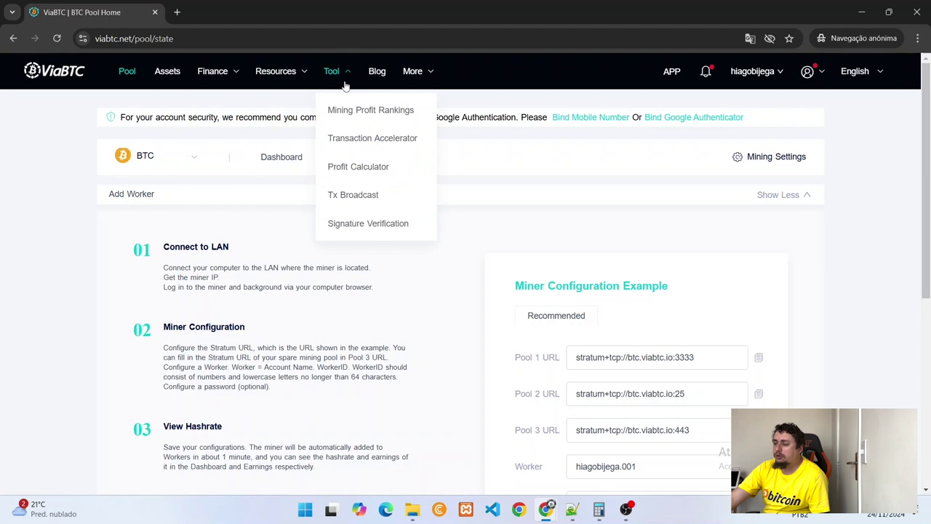
{"action": "left_click", "coordinate": [336, 182]}
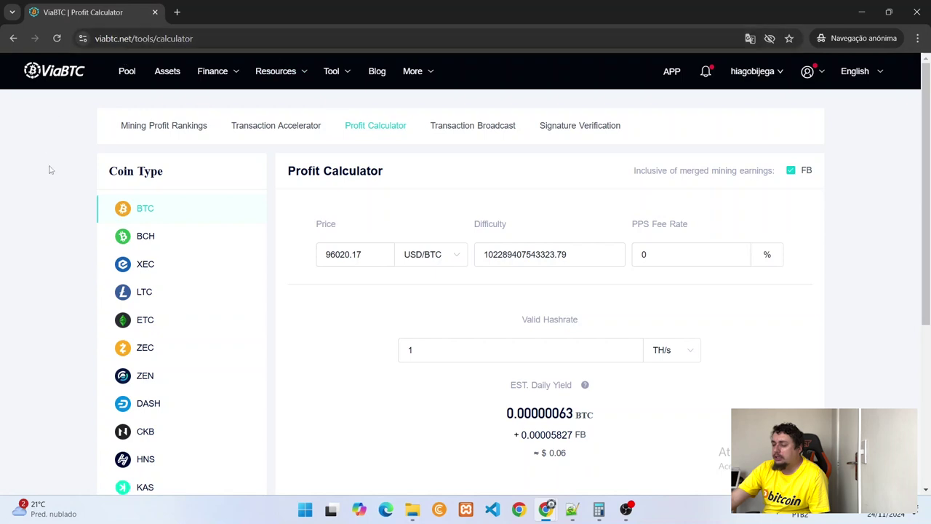
{"action": "left_click", "coordinate": [450, 350]}
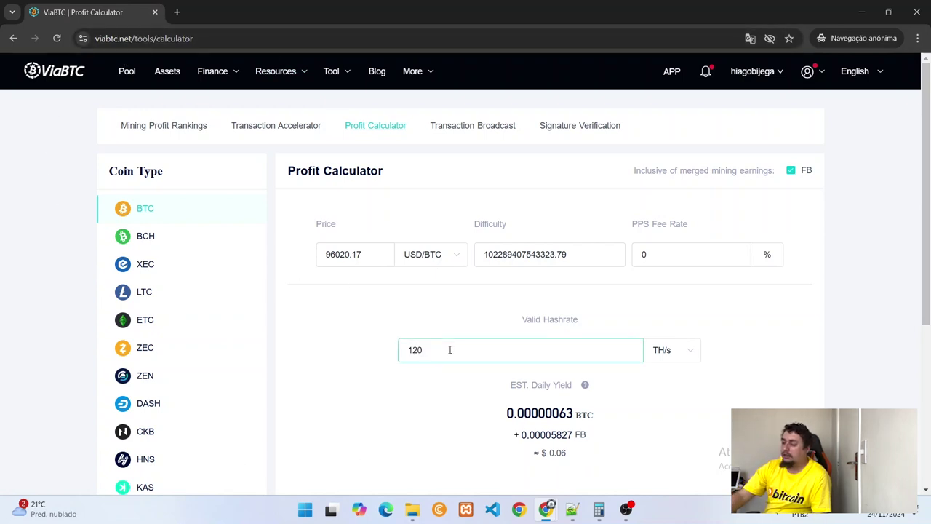
{"action": "key", "text": "Tab"}
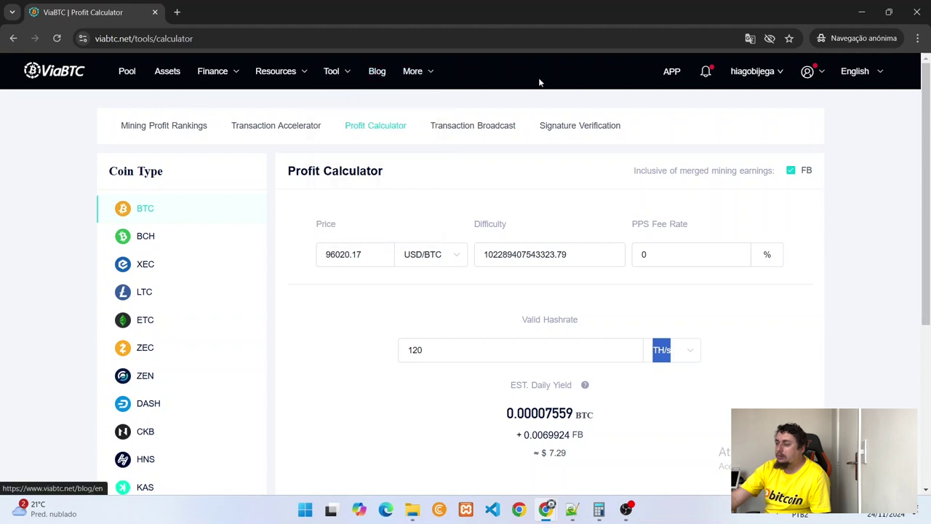
{"action": "left_click", "coordinate": [129, 76]}
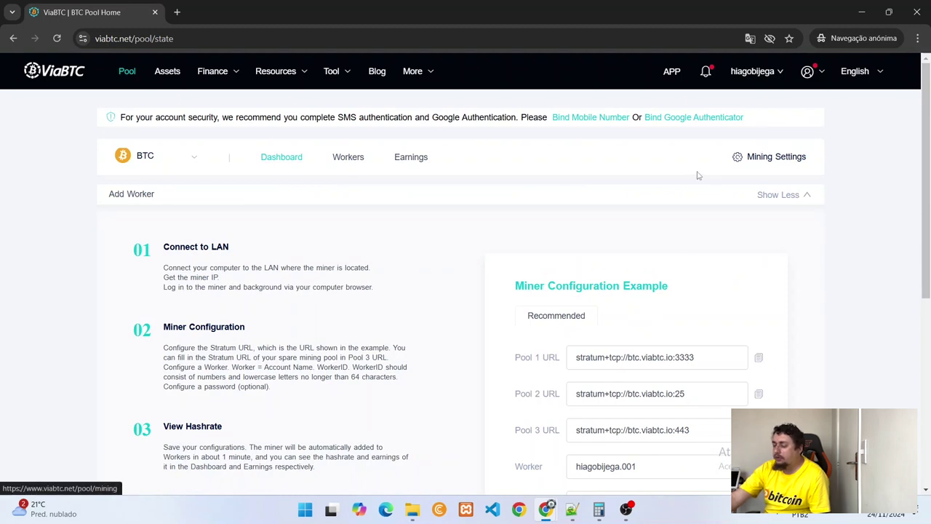
{"action": "scroll", "coordinate": [615, 233], "scroll_direction": "down", "scroll_amount": 2}
{"action": "scroll", "coordinate": [612, 245], "scroll_direction": "down", "scroll_amount": 2}
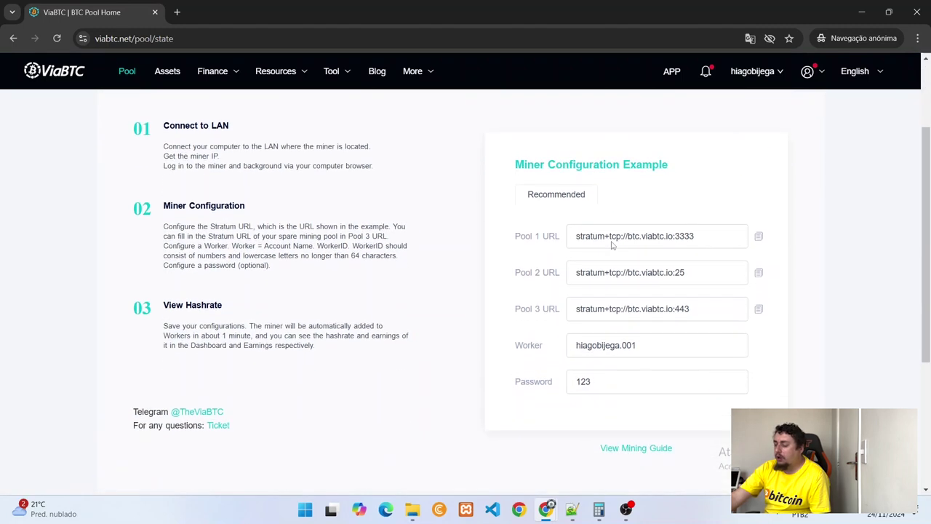